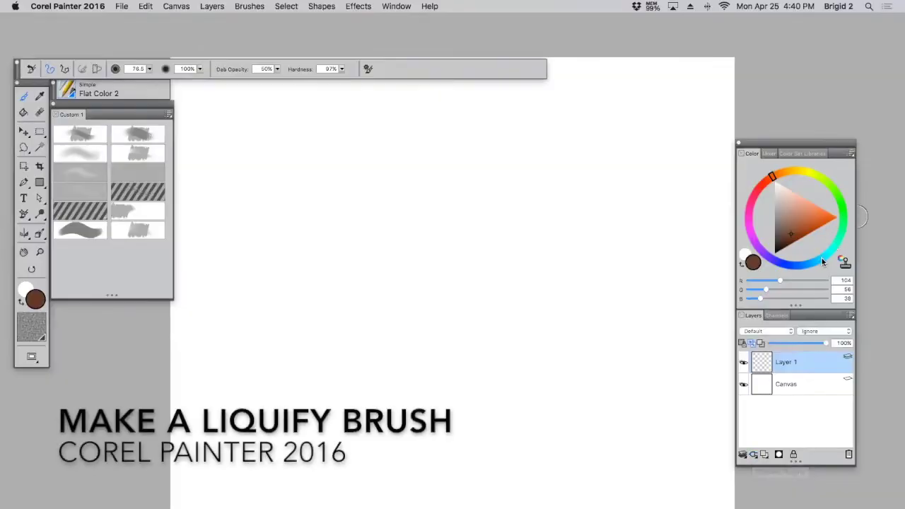
- Pick medium blue (RGB 53, 114, 161) on the colour wheel and paint a zigzag scribble
left_click(810, 264)
left_click_drag(792, 237, 801, 224)
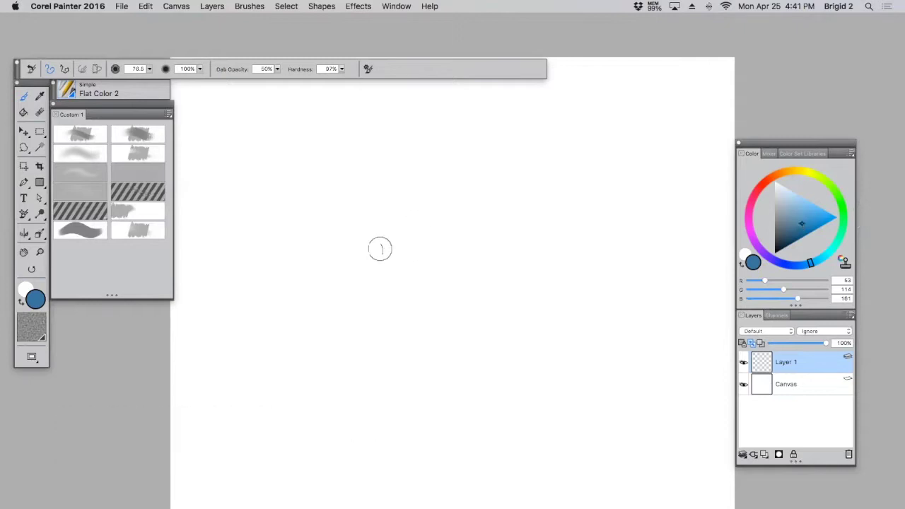
mouse_move(341, 267)
left_mouse_down()
mouse_move(430, 252)
mouse_move(473, 318)
mouse_move(520, 341)
left_mouse_up()
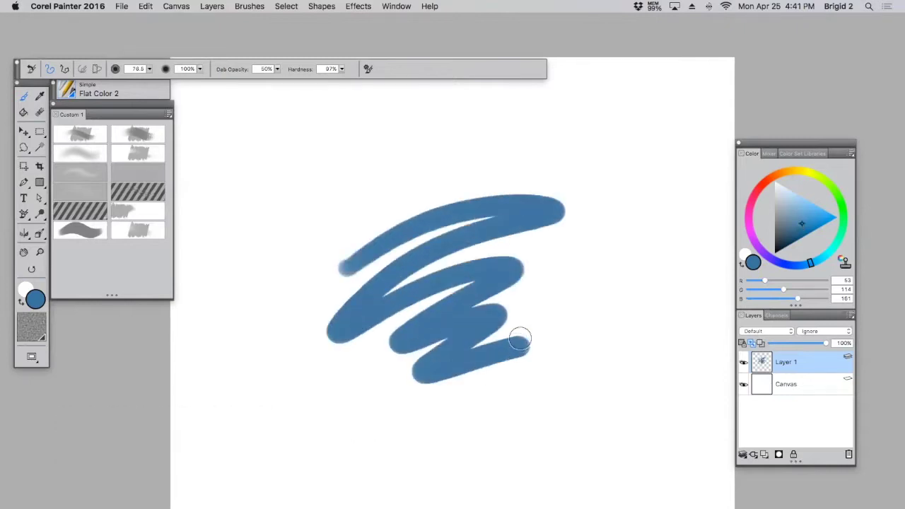
- Select the Simple > Flat Color 2 brush and add another blue stroke across the scribble
left_click(71, 99)
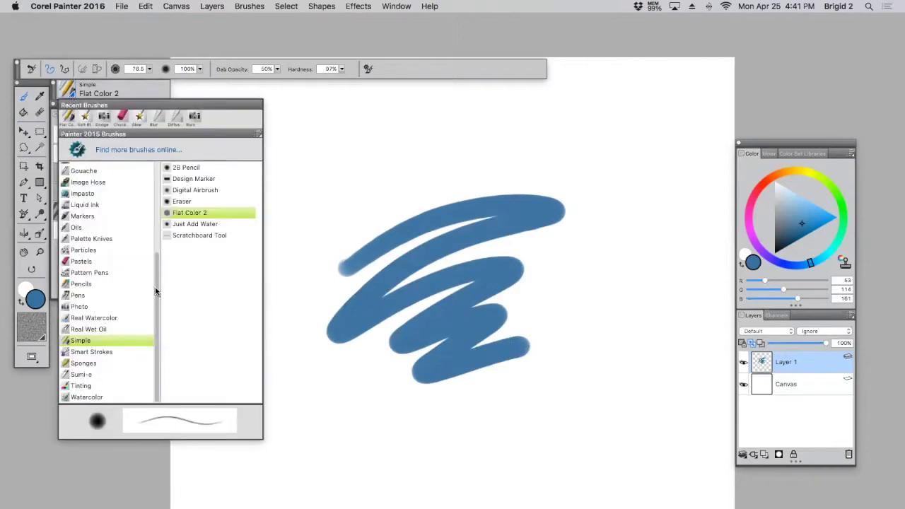
left_click(201, 215)
mouse_move(393, 225)
left_mouse_down()
mouse_move(441, 194)
mouse_move(562, 240)
mouse_move(516, 299)
mouse_move(593, 333)
left_mouse_up()
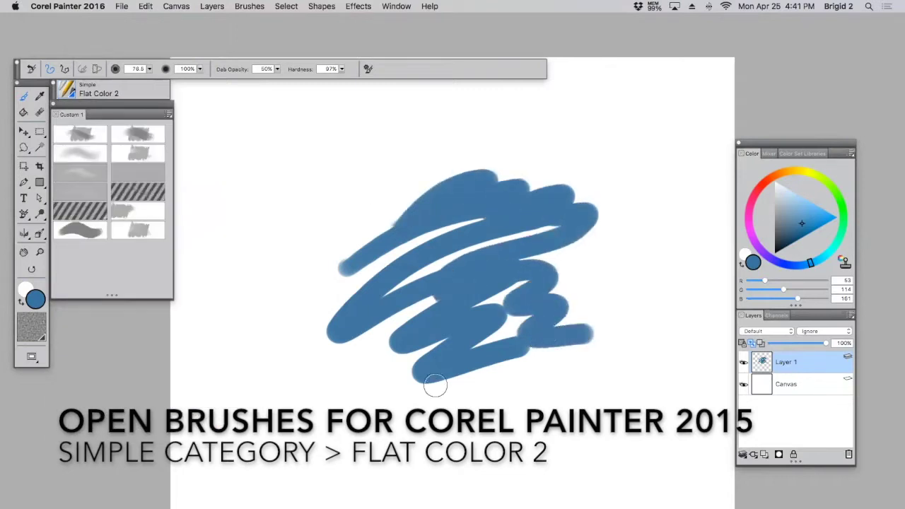
- Copy the Flat Color 2 variant into the F-X brush category
left_click(248, 7)
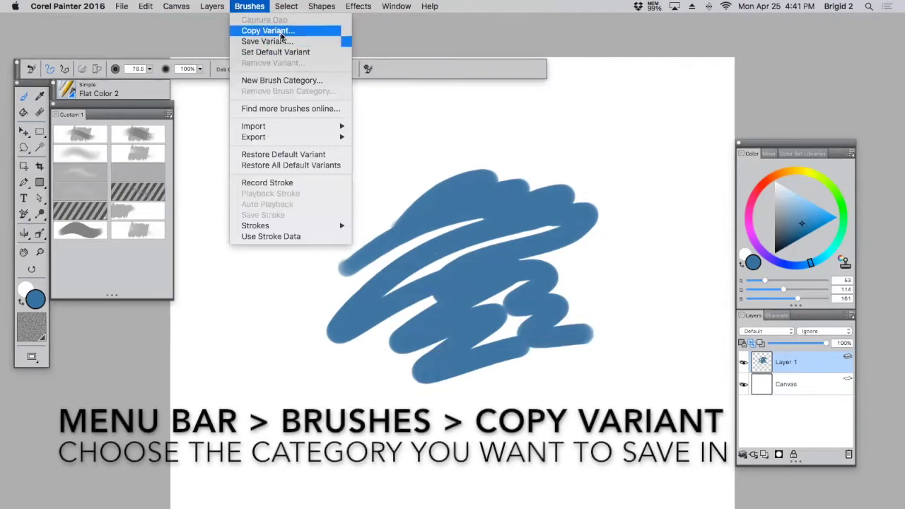
left_click(268, 31)
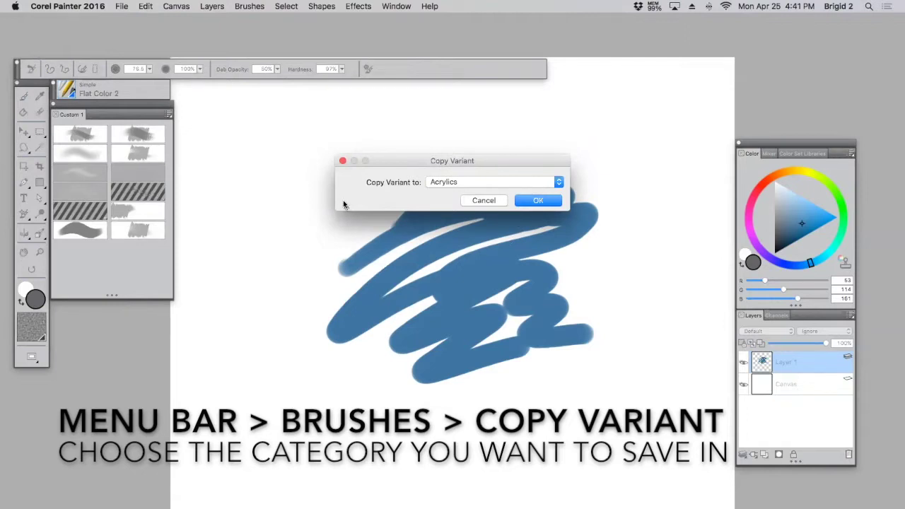
left_click(559, 182)
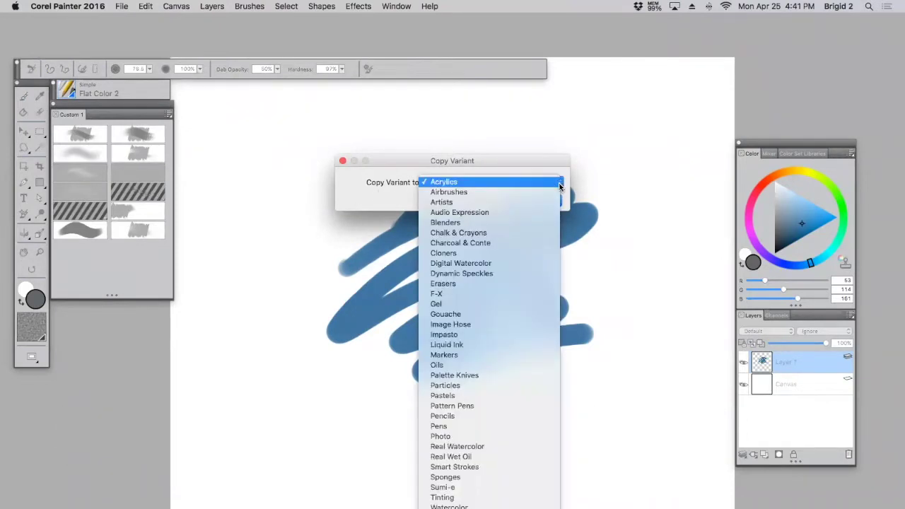
left_click(481, 294)
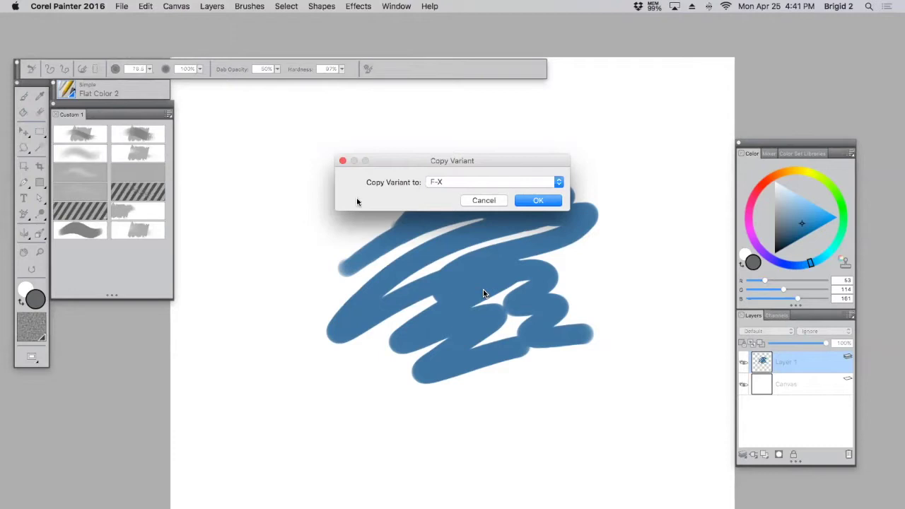
left_click(539, 201)
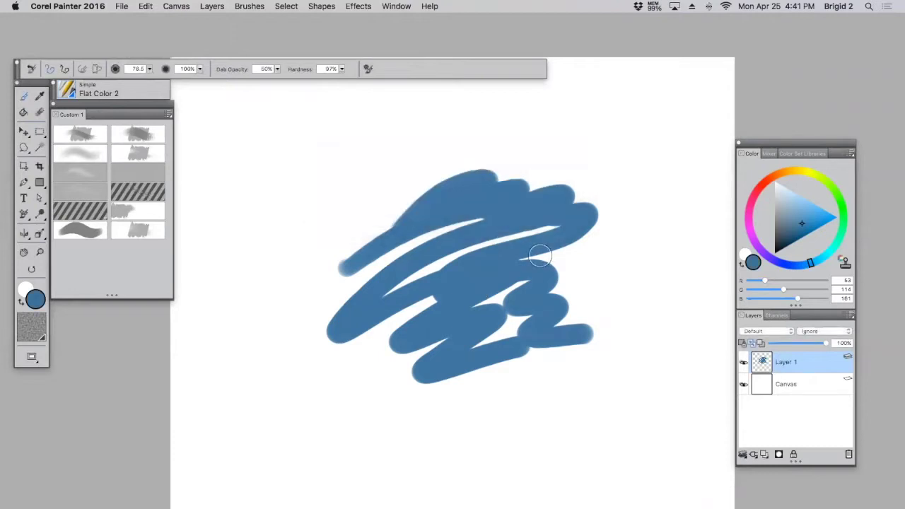
- In the F-X category, rename the copied Flat Color 2 variant to 'Liquify'
left_click(67, 89)
scroll(157, 304, "up", 8)
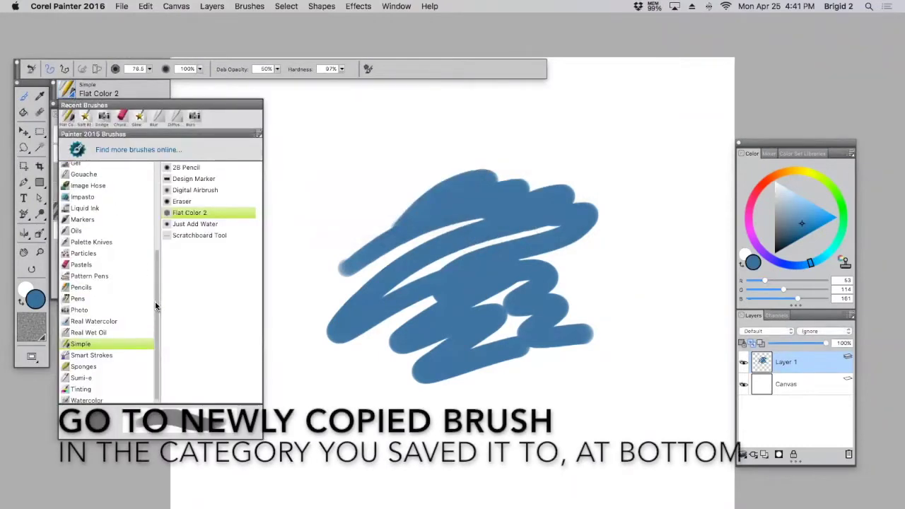
left_click(78, 292)
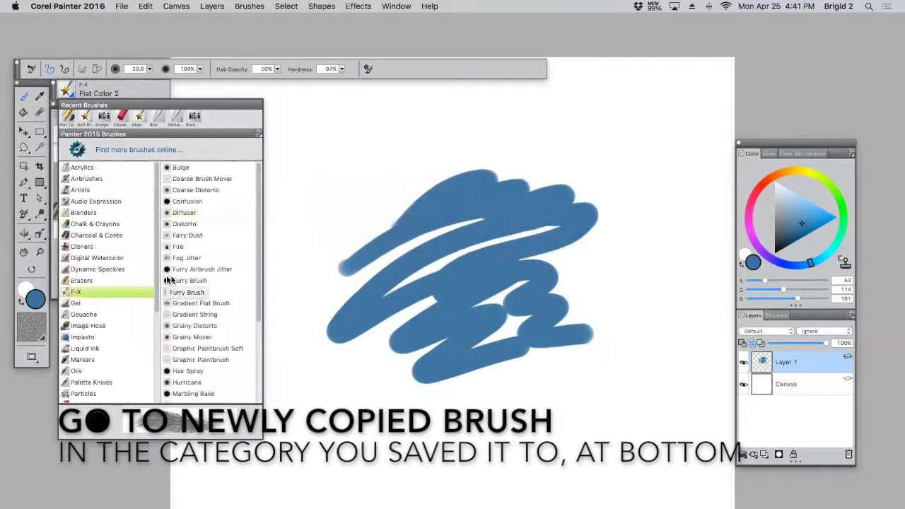
scroll(259, 390, "down", 5)
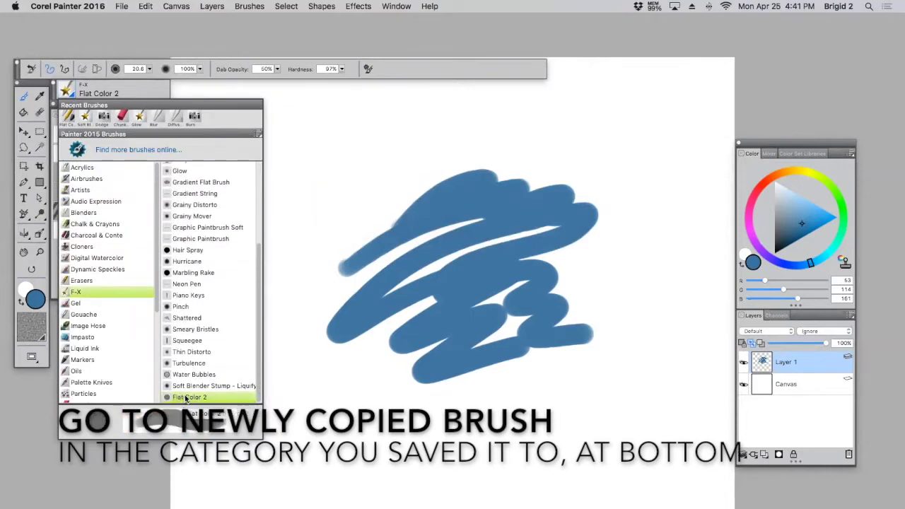
right_click(190, 398)
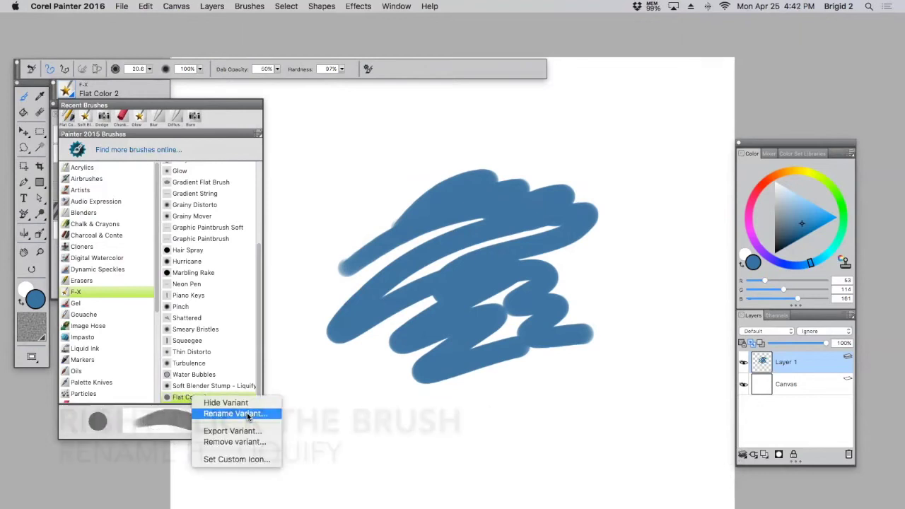
left_click(220, 414)
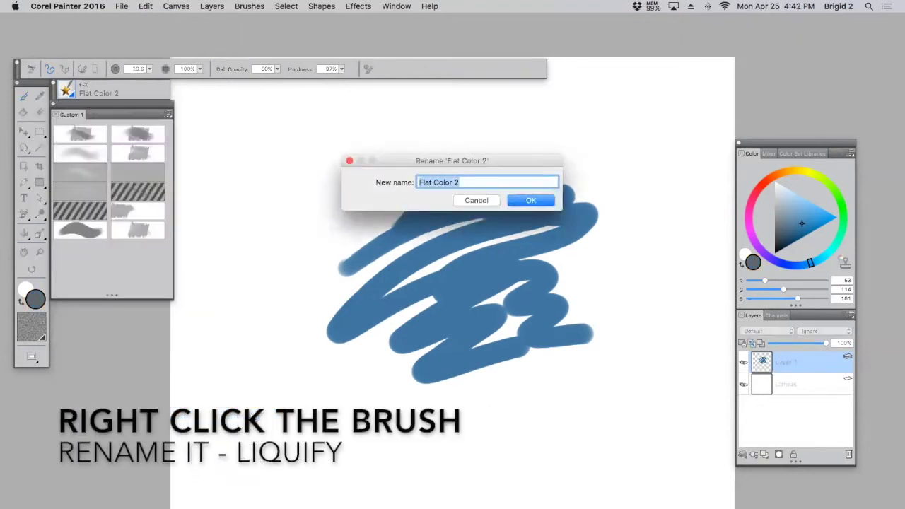
type("Liquify")
left_click(531, 200)
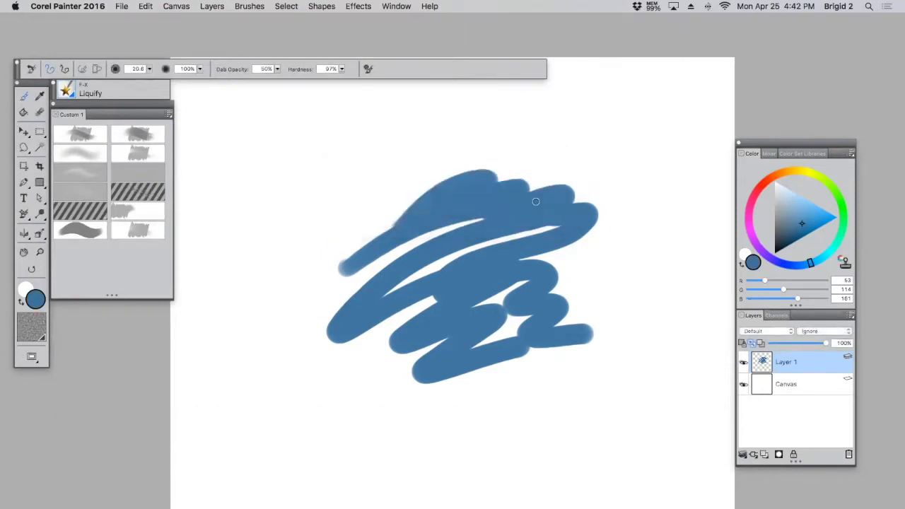
- In the General brush controls, set Method to Plug-in and Subcategory to Liquid Brush
left_click(258, 9)
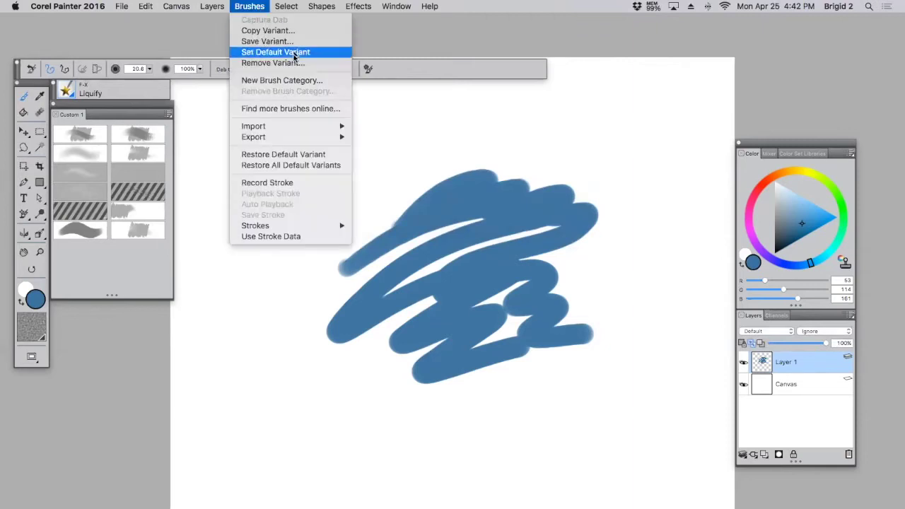
mouse_move(397, 8)
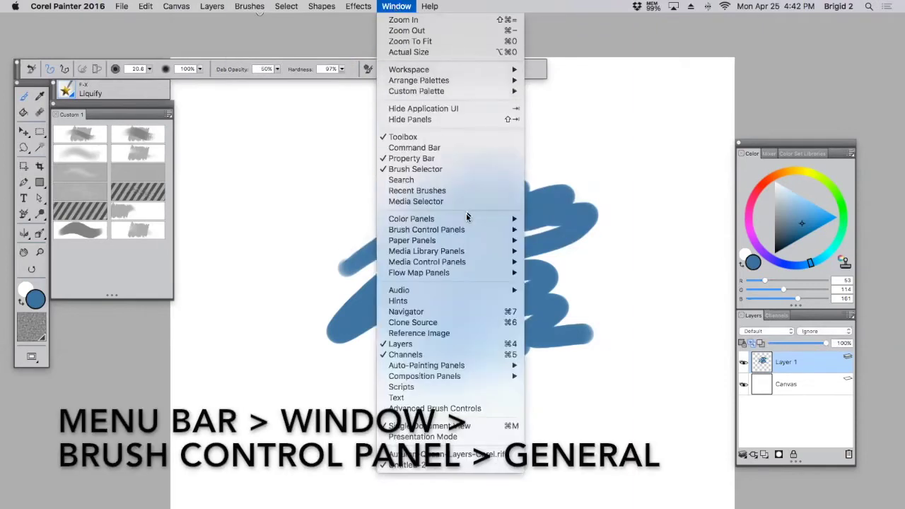
mouse_move(466, 230)
left_click(587, 203)
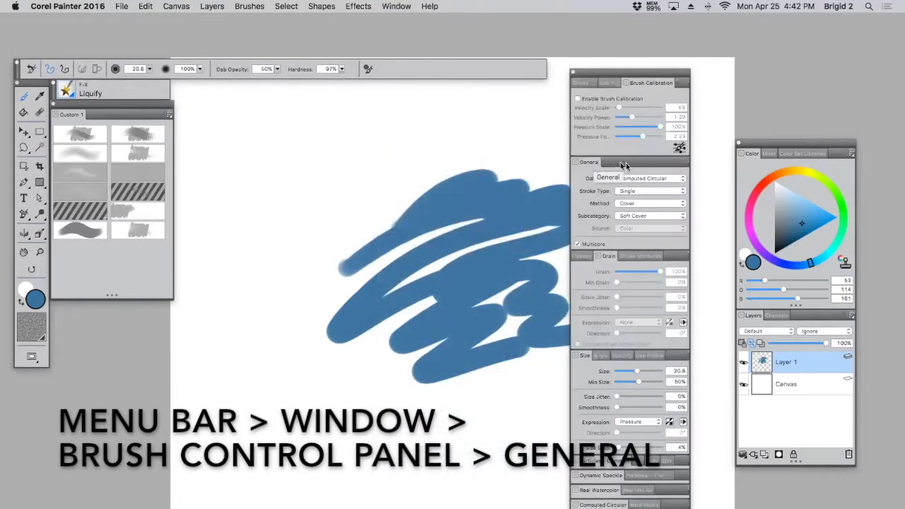
left_click(683, 205)
left_click(668, 254)
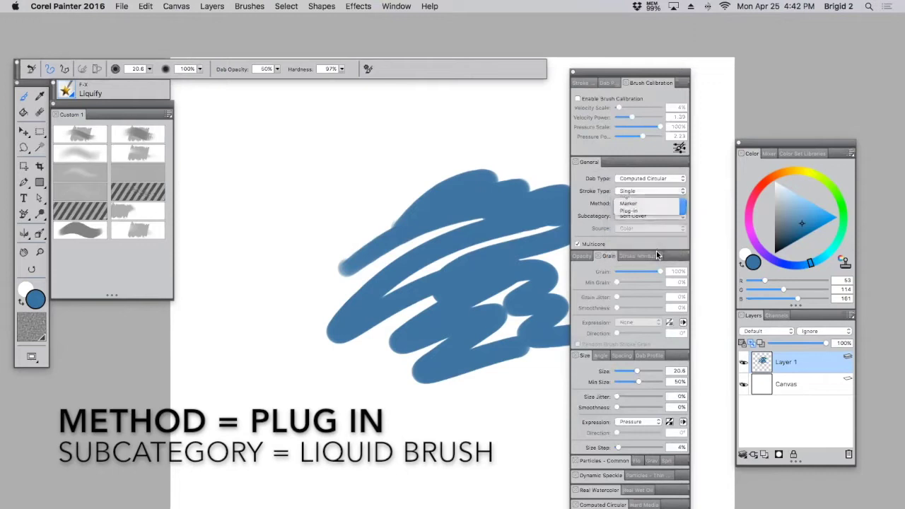
left_click(669, 216)
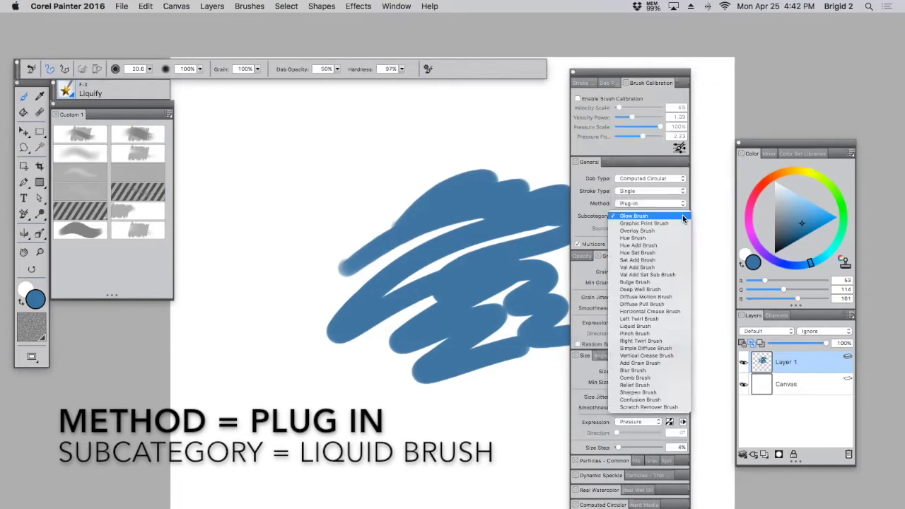
left_click(656, 328)
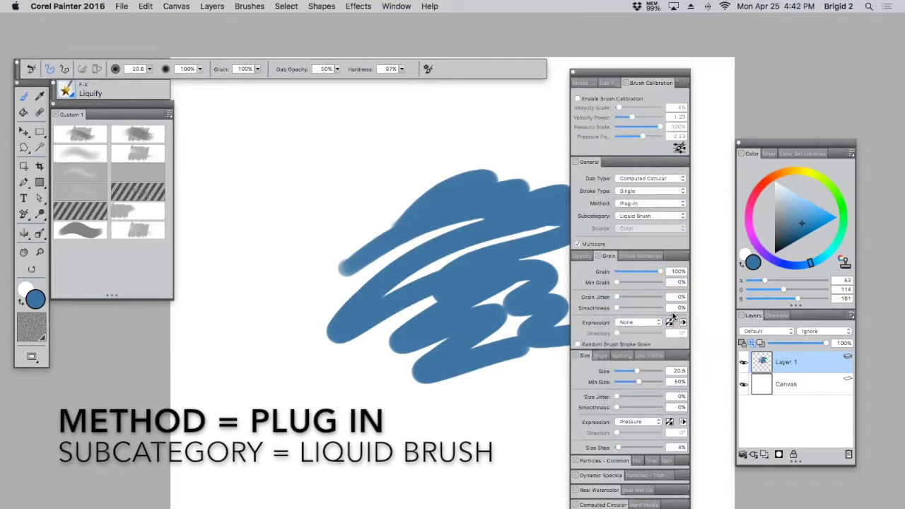
left_click(575, 71)
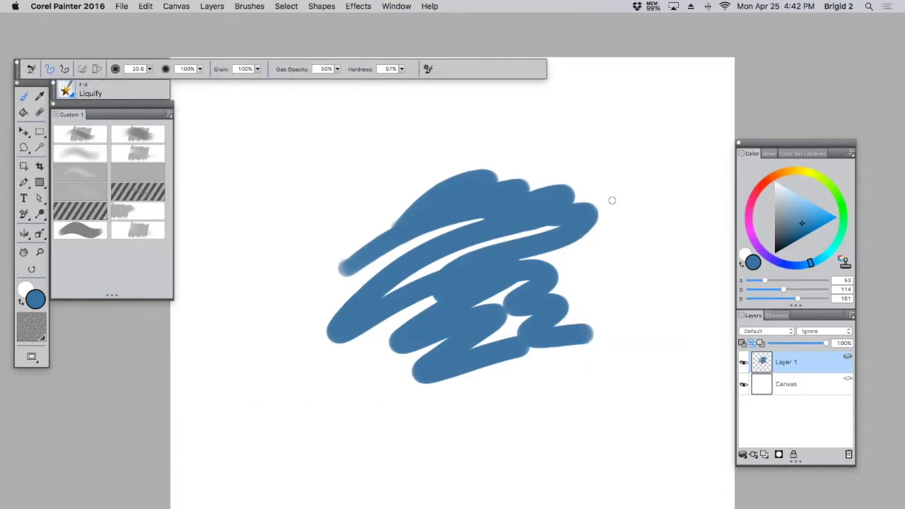
- Set brush size to 158.4 and hardness to 0%, then push the shape's top edge
left_click_drag(148, 68, 185, 76)
mouse_move(571, 195)
left_mouse_down()
mouse_move(526, 197)
mouse_move(529, 187)
mouse_move(509, 192)
mouse_move(509, 181)
mouse_move(470, 181)
mouse_move(585, 168)
mouse_move(597, 227)
mouse_move(611, 202)
mouse_move(606, 165)
mouse_move(577, 161)
mouse_move(624, 160)
mouse_move(620, 185)
mouse_move(628, 184)
mouse_move(616, 238)
left_mouse_up()
left_click_drag(401, 69, 345, 77)
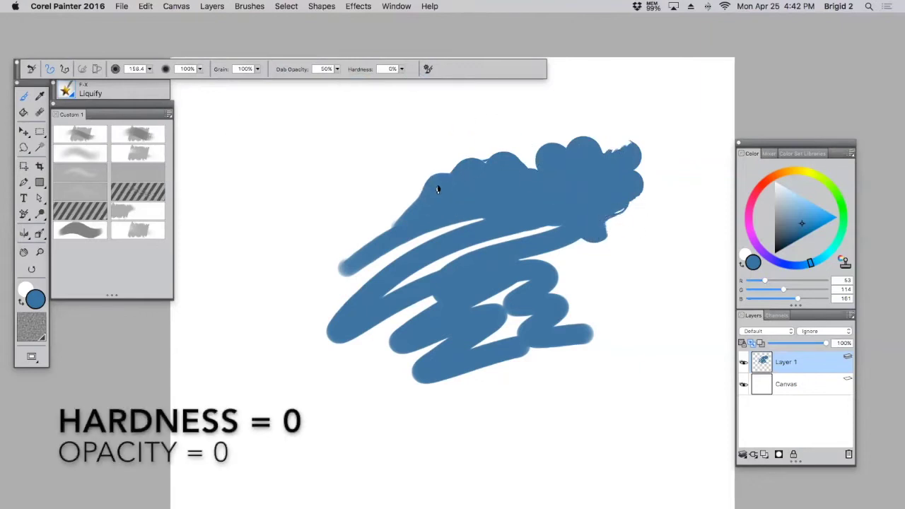
mouse_move(435, 186)
left_mouse_down()
mouse_move(453, 177)
mouse_move(486, 183)
mouse_move(472, 171)
left_mouse_up()
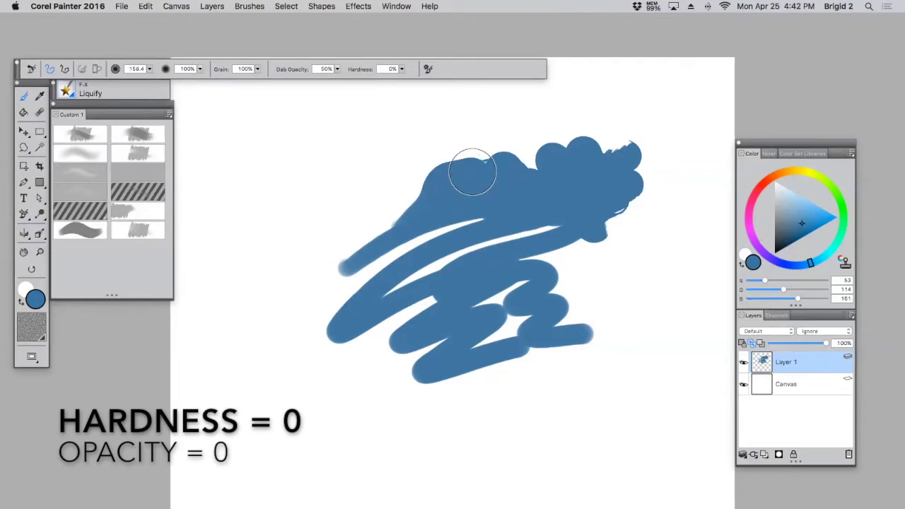
mouse_move(472, 172)
left_mouse_down()
mouse_move(430, 199)
mouse_move(430, 187)
mouse_move(518, 166)
mouse_move(540, 156)
mouse_move(535, 150)
mouse_move(531, 173)
mouse_move(569, 141)
mouse_move(571, 161)
mouse_move(600, 160)
mouse_move(627, 141)
mouse_move(642, 181)
mouse_move(629, 184)
mouse_move(604, 222)
mouse_move(608, 236)
mouse_move(618, 207)
mouse_move(615, 157)
mouse_move(568, 192)
mouse_move(547, 177)
left_mouse_up()
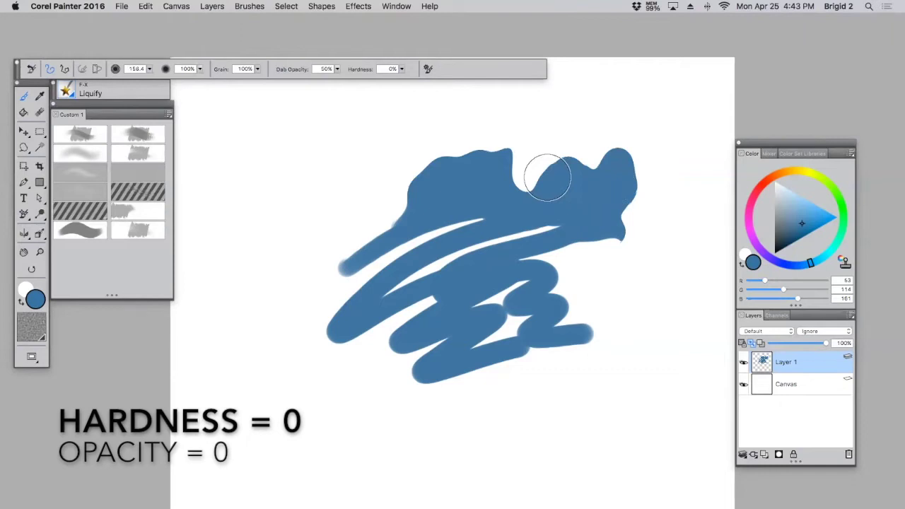
- Drop opacity to 0%, liquify the shape's top and upper-left, and lower grain to 5%
left_click(200, 68)
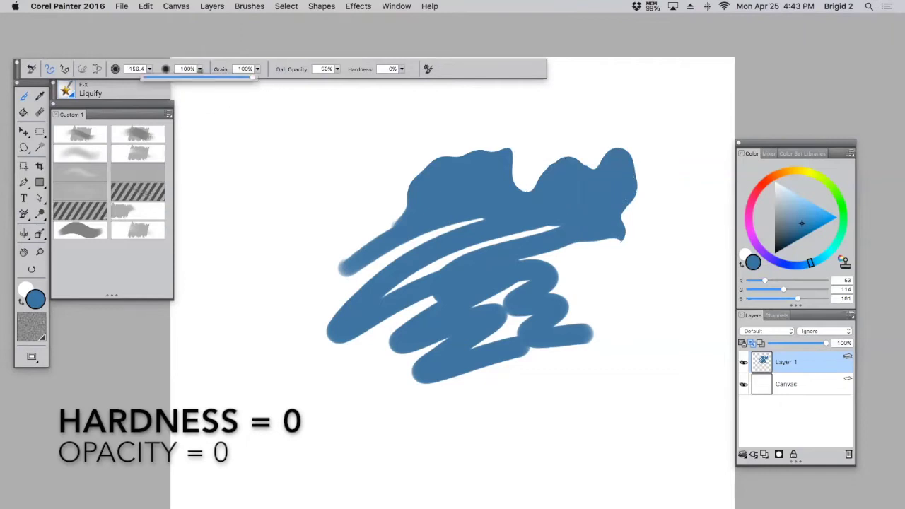
left_click_drag(403, 202, 421, 177)
mouse_move(524, 190)
left_mouse_down()
mouse_move(615, 170)
mouse_move(630, 185)
mouse_move(622, 224)
mouse_move(653, 204)
mouse_move(626, 162)
mouse_move(588, 155)
mouse_move(507, 175)
mouse_move(534, 176)
mouse_move(574, 225)
mouse_move(592, 273)
mouse_move(620, 262)
mouse_move(597, 246)
left_mouse_up()
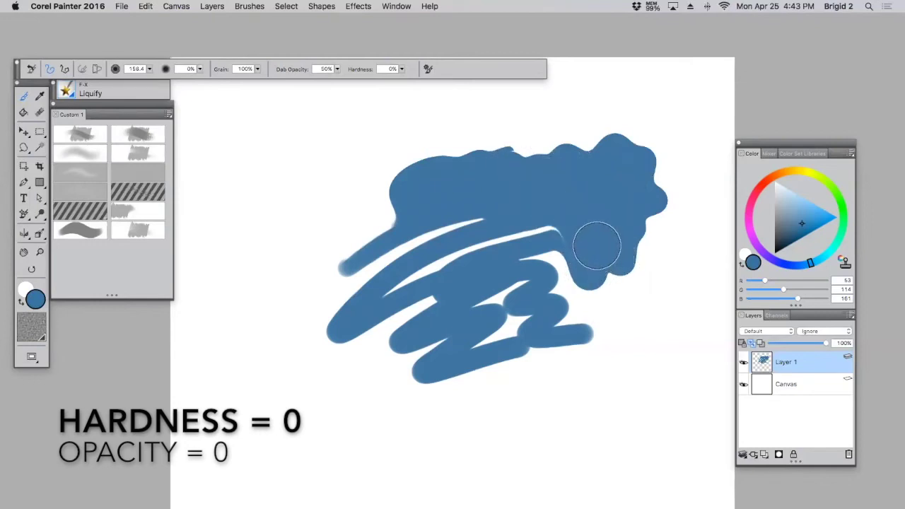
mouse_move(404, 226)
left_mouse_down()
mouse_move(395, 203)
mouse_move(416, 240)
mouse_move(437, 231)
mouse_move(429, 191)
mouse_move(481, 170)
mouse_move(515, 224)
mouse_move(517, 198)
mouse_move(538, 266)
mouse_move(488, 350)
mouse_move(540, 355)
mouse_move(589, 279)
mouse_move(573, 288)
mouse_move(505, 260)
mouse_move(431, 343)
mouse_move(442, 281)
mouse_move(522, 223)
mouse_move(490, 256)
mouse_move(539, 197)
mouse_move(599, 186)
mouse_move(584, 331)
mouse_move(615, 148)
mouse_move(625, 215)
mouse_move(567, 249)
mouse_move(607, 240)
mouse_move(520, 181)
mouse_move(401, 217)
mouse_move(431, 298)
mouse_move(334, 332)
mouse_move(398, 274)
mouse_move(438, 349)
mouse_move(504, 349)
mouse_move(516, 258)
mouse_move(535, 267)
mouse_move(514, 251)
mouse_move(514, 236)
mouse_move(463, 240)
mouse_move(488, 226)
mouse_move(430, 227)
mouse_move(438, 276)
mouse_move(404, 269)
mouse_move(441, 232)
mouse_move(520, 188)
mouse_move(517, 244)
mouse_move(567, 209)
mouse_move(551, 278)
mouse_move(605, 217)
mouse_move(587, 291)
mouse_move(591, 257)
mouse_move(631, 274)
mouse_move(626, 262)
mouse_move(548, 307)
mouse_move(557, 327)
mouse_move(525, 347)
mouse_move(534, 402)
mouse_move(520, 299)
mouse_move(502, 384)
mouse_move(448, 409)
mouse_move(430, 358)
mouse_move(491, 281)
mouse_move(487, 233)
mouse_move(543, 214)
mouse_move(512, 276)
mouse_move(523, 216)
left_mouse_up()
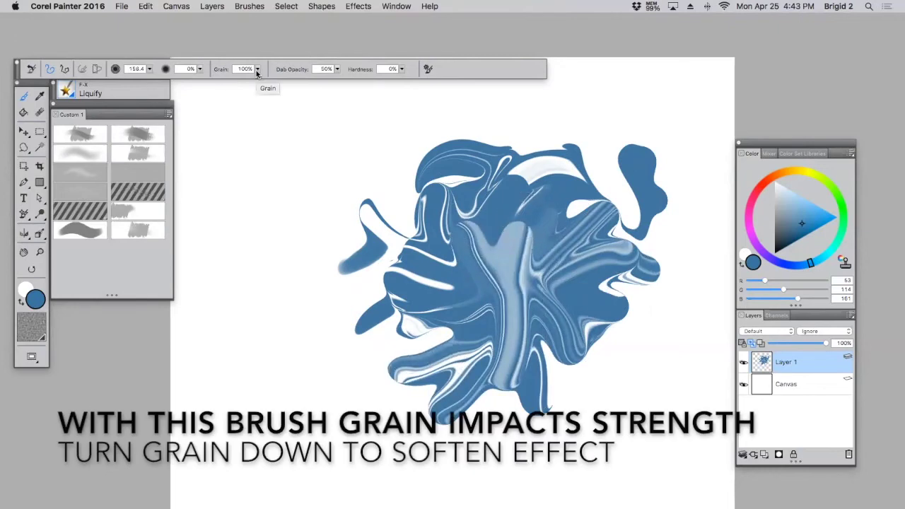
left_click_drag(258, 68, 300, 76)
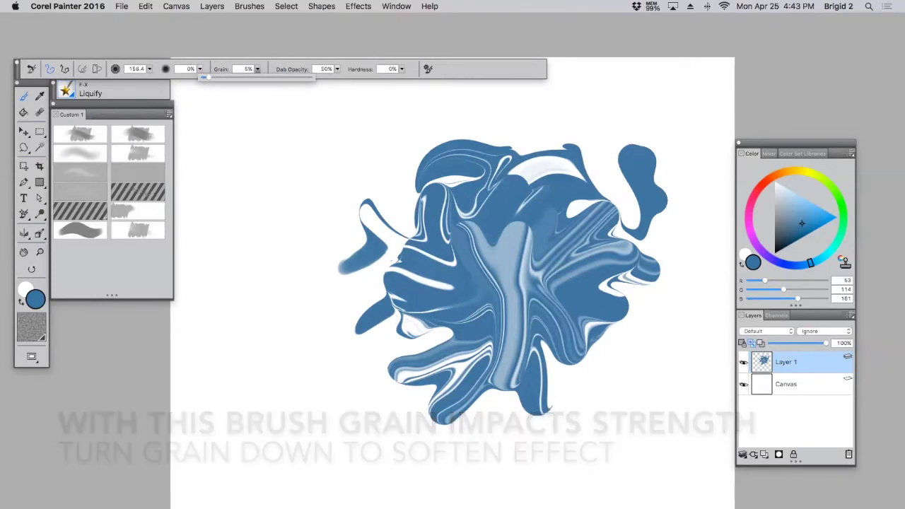
- Lower brush grain to 10% and push the blue shape's bottom edge downward
left_click_drag(205, 76, 206, 77)
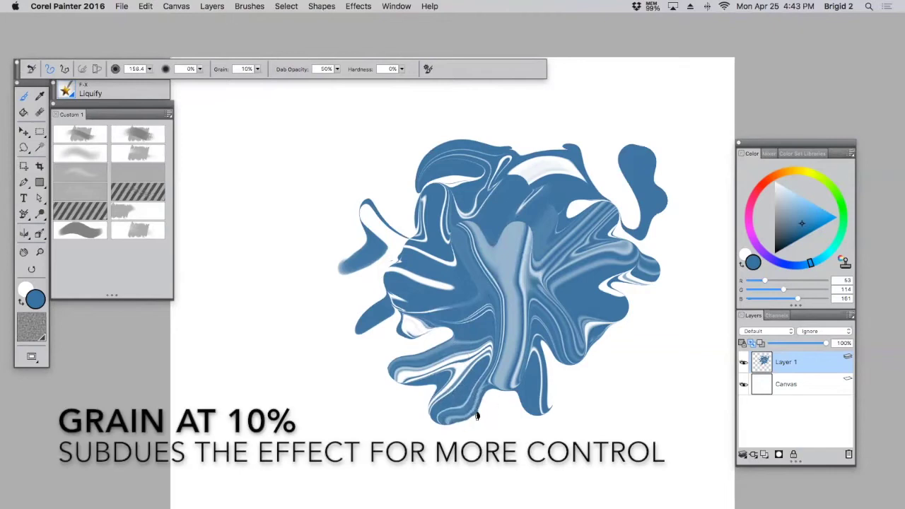
mouse_move(518, 419)
left_mouse_down()
mouse_move(535, 404)
mouse_move(564, 427)
mouse_move(541, 384)
mouse_move(563, 386)
mouse_move(567, 345)
mouse_move(609, 394)
mouse_move(612, 338)
mouse_move(586, 338)
mouse_move(611, 356)
mouse_move(646, 353)
mouse_move(607, 323)
mouse_move(624, 332)
mouse_move(668, 325)
mouse_move(622, 313)
mouse_move(668, 308)
mouse_move(616, 307)
mouse_move(678, 292)
mouse_move(701, 265)
mouse_move(609, 287)
mouse_move(662, 260)
mouse_move(677, 195)
mouse_move(611, 248)
mouse_move(625, 251)
mouse_move(651, 225)
mouse_move(584, 168)
mouse_move(512, 179)
mouse_move(484, 143)
mouse_move(457, 172)
mouse_move(370, 125)
mouse_move(427, 184)
mouse_move(418, 195)
mouse_move(360, 173)
mouse_move(377, 212)
mouse_move(425, 256)
mouse_move(329, 258)
mouse_move(348, 289)
mouse_move(404, 303)
mouse_move(358, 323)
mouse_move(345, 389)
mouse_move(425, 327)
mouse_move(377, 357)
mouse_move(372, 413)
mouse_move(418, 372)
mouse_move(354, 461)
mouse_move(445, 393)
mouse_move(402, 462)
mouse_move(476, 378)
mouse_move(487, 460)
mouse_move(508, 407)
mouse_move(534, 481)
mouse_move(554, 435)
mouse_move(567, 434)
mouse_move(561, 404)
mouse_move(561, 485)
left_mouse_up()
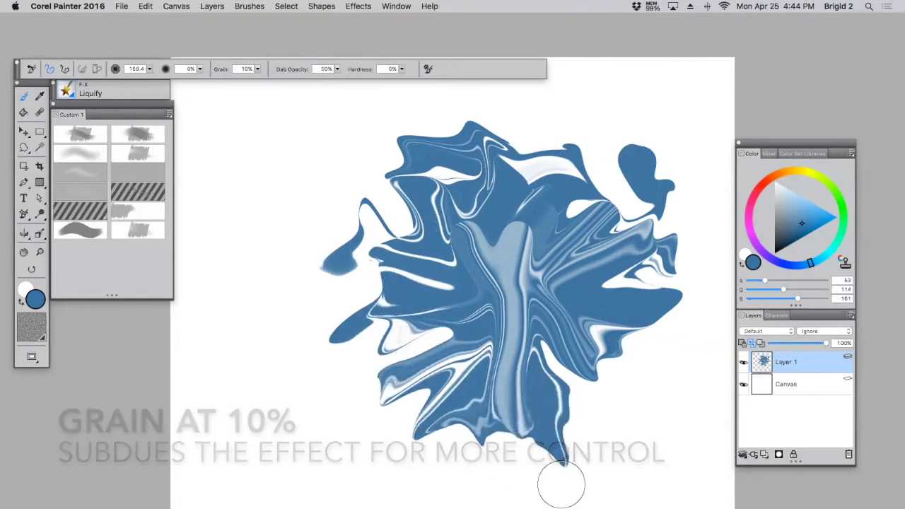
left_click(123, 7)
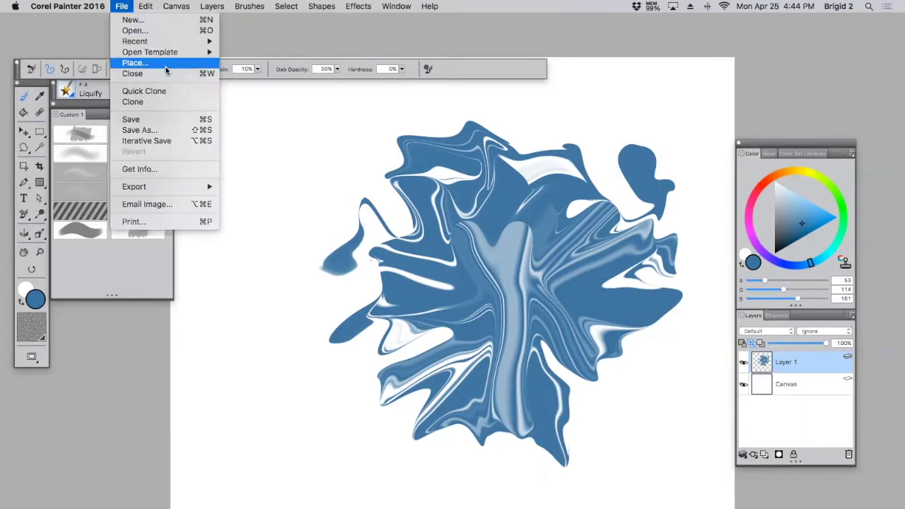
- Bring Autumn-Queen-Layers-Corel.rif to the front and zoom to 200% on the mask's right eye
left_click(395, 11)
left_click(471, 454)
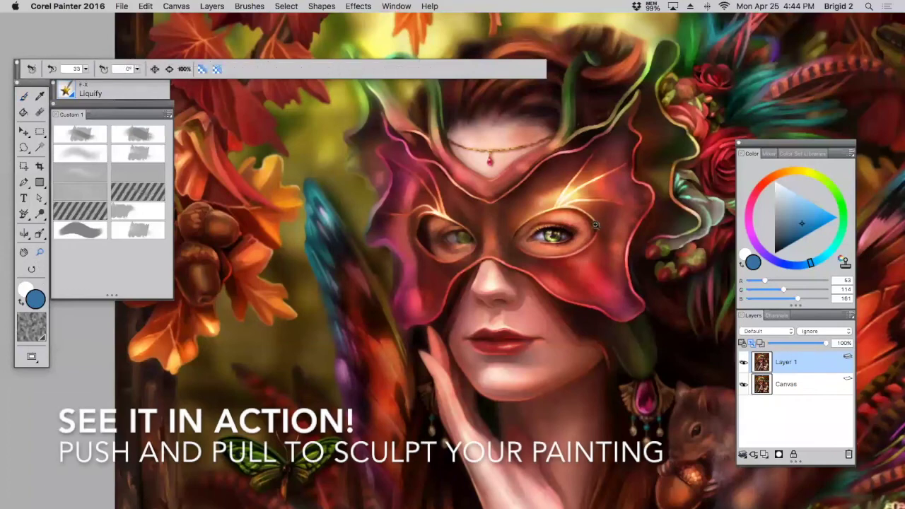
left_click(597, 223)
left_click(597, 220)
left_click(598, 216)
left_click(600, 213)
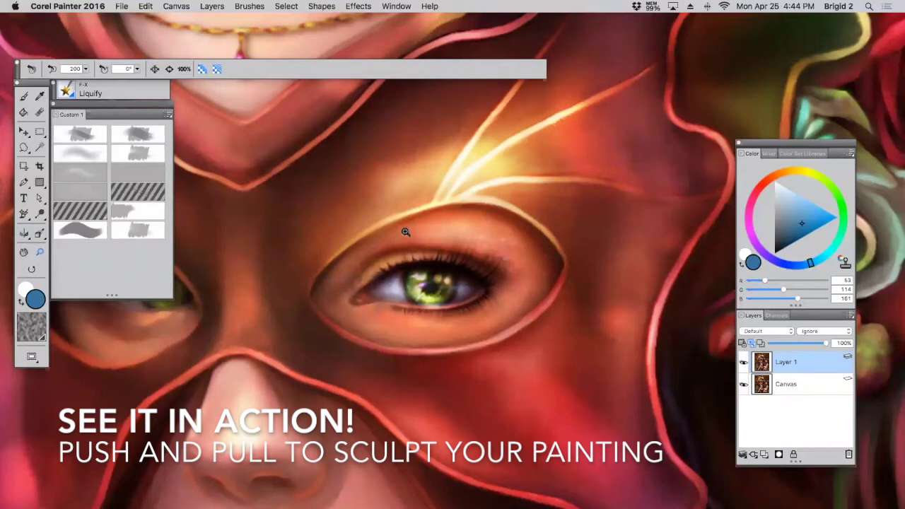
left_click(26, 93)
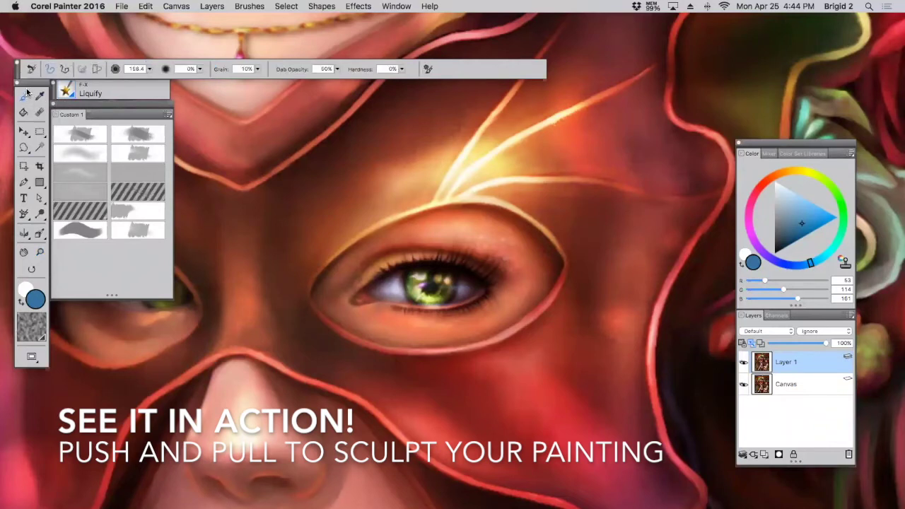
- Shrink the Liquify brush to about 25, then 15.7, for reshaping the right eye-hole rim
left_click_drag(149, 69, 172, 78)
mouse_move(150, 69)
left_mouse_down()
mouse_move(181, 74)
mouse_move(152, 76)
left_mouse_up()
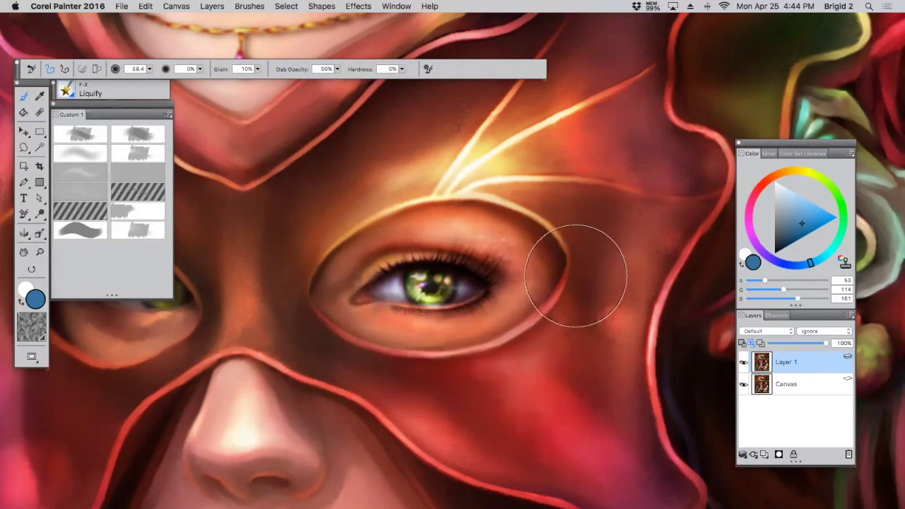
left_click(149, 69)
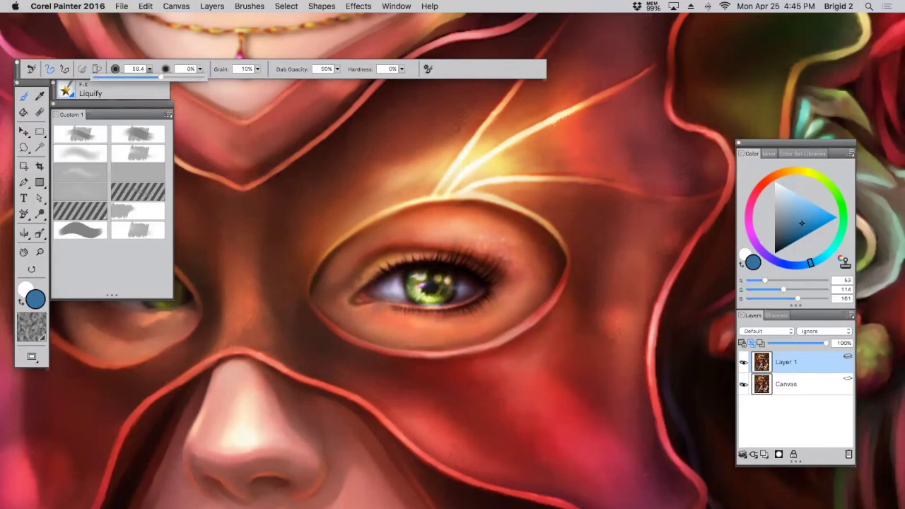
left_click_drag(141, 76, 137, 76)
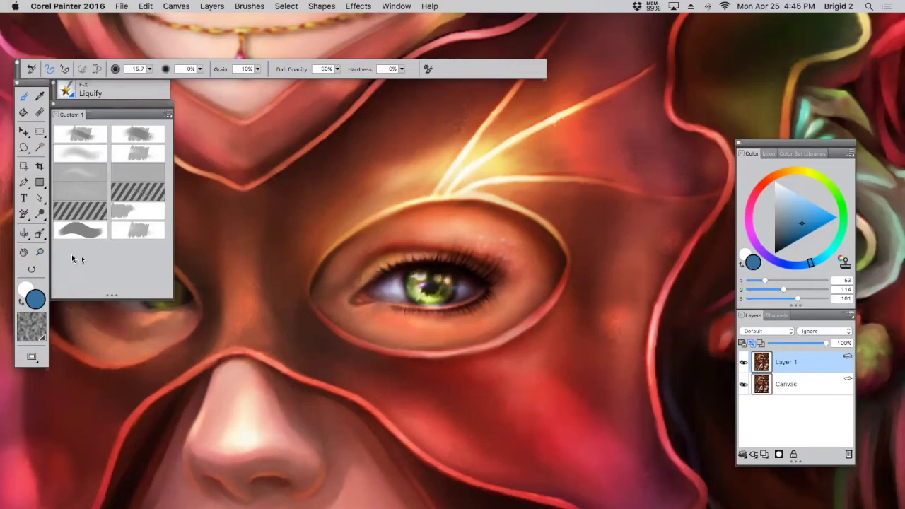
- Zoom to 400% on the eye, set brush size to about 14.8, and push the green iris outward
key("m")
left_click(439, 256)
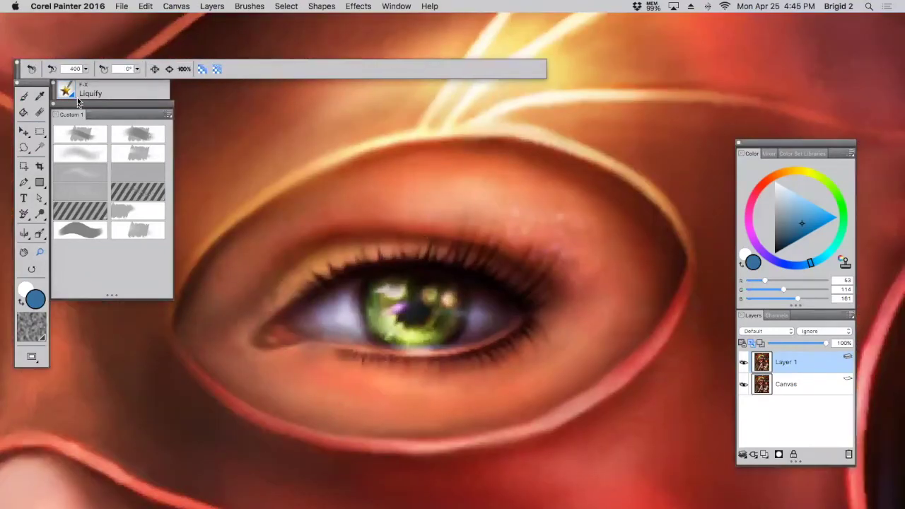
left_click(23, 99)
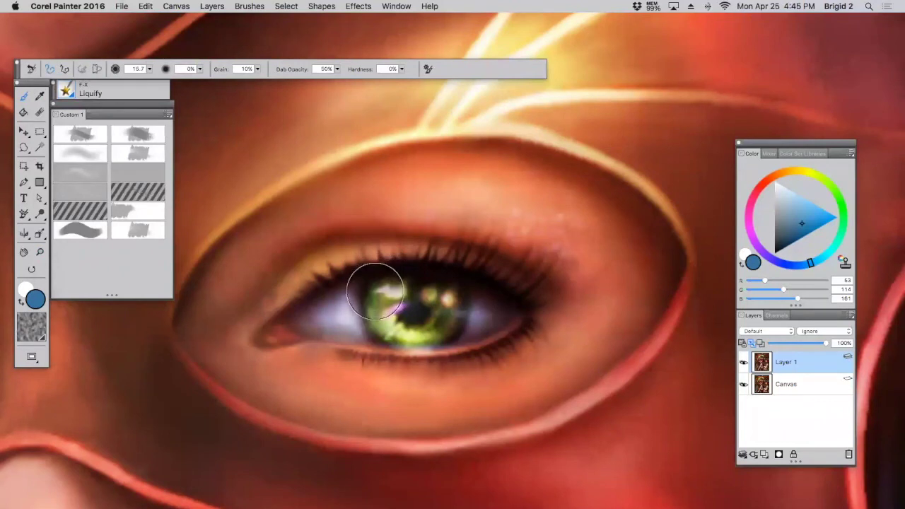
left_click_drag(148, 73, 127, 77)
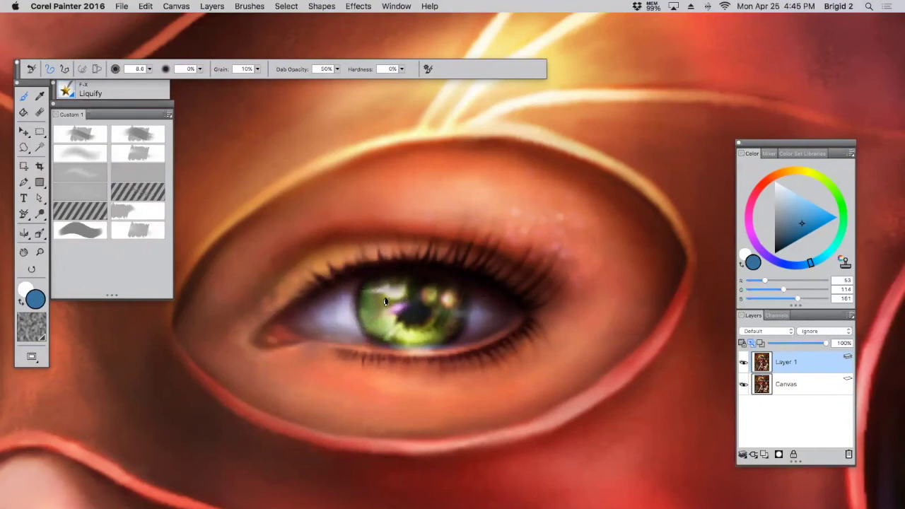
left_click_drag(149, 68, 131, 77)
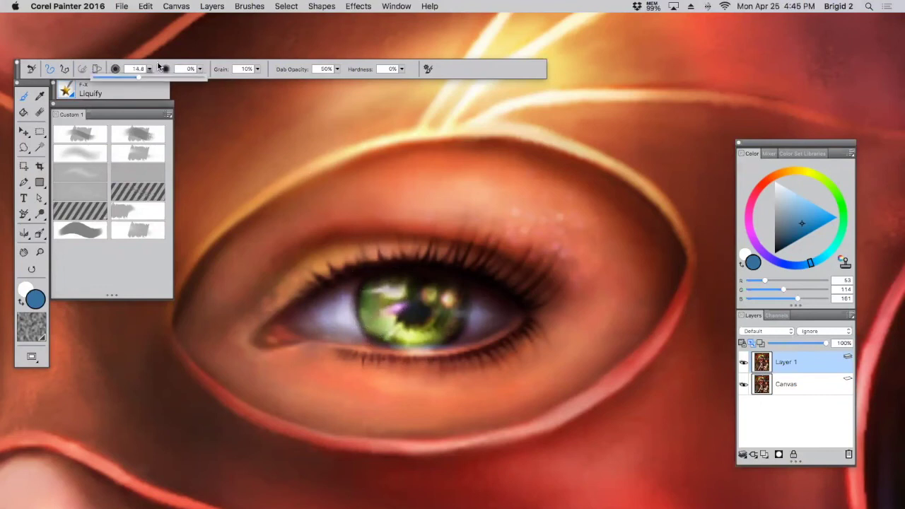
mouse_move(391, 293)
left_mouse_down()
mouse_move(431, 297)
mouse_move(437, 314)
mouse_move(440, 296)
mouse_move(464, 306)
mouse_move(469, 296)
mouse_move(449, 334)
mouse_move(466, 310)
left_mouse_up()
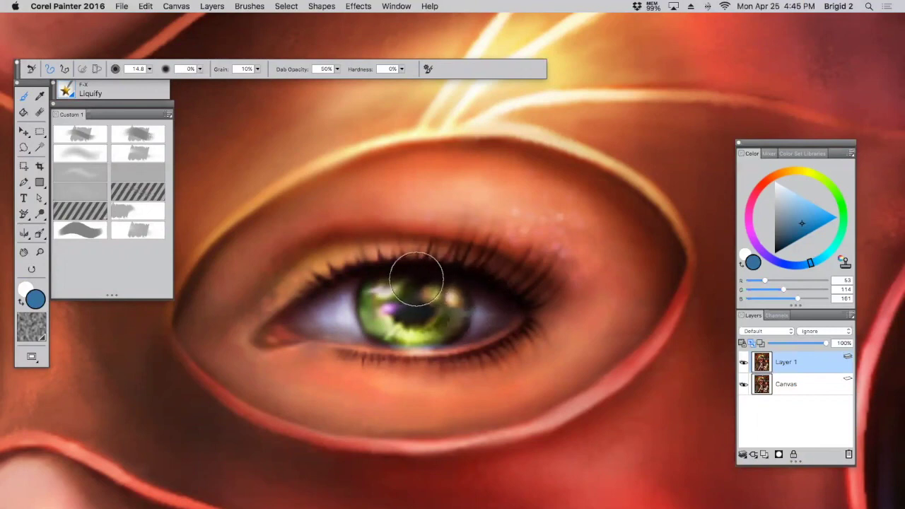
- Zoom out to 200% on the masked face and toggle Layer 1's visibility to compare before and after
left_click(40, 252)
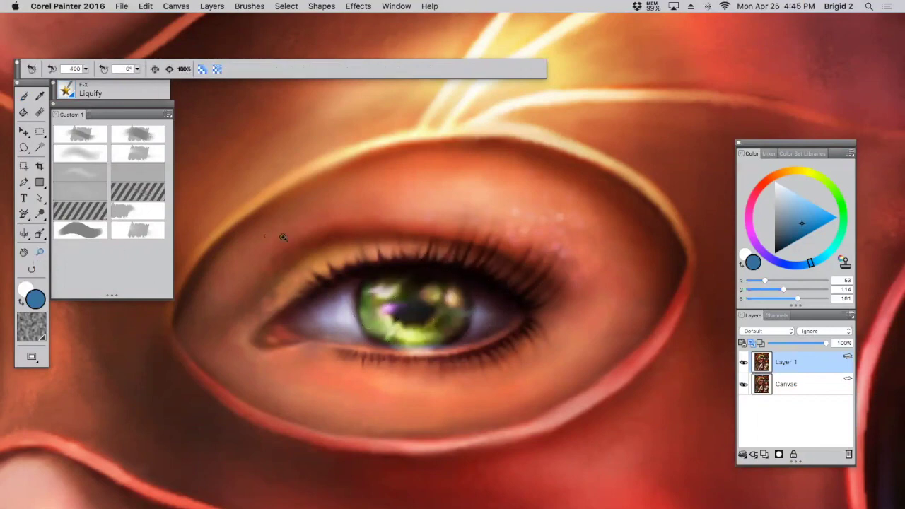
left_click(449, 271, "alt")
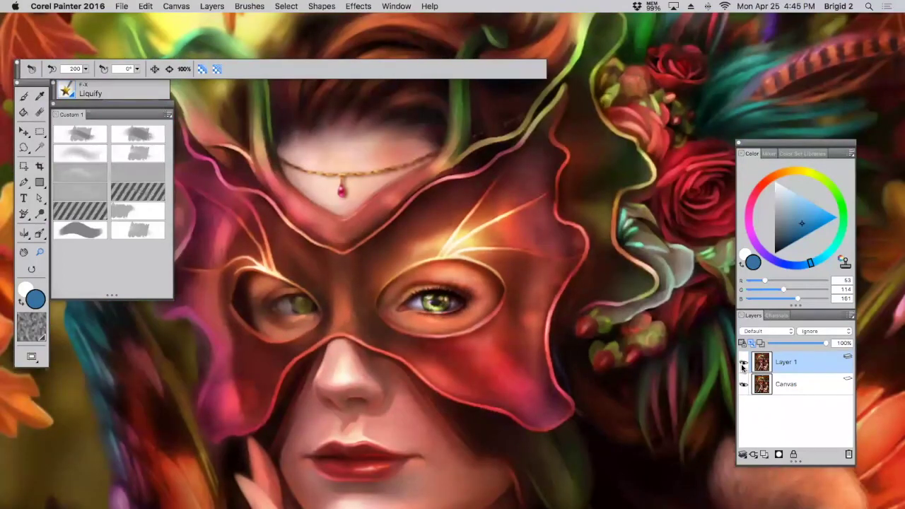
left_click(744, 364)
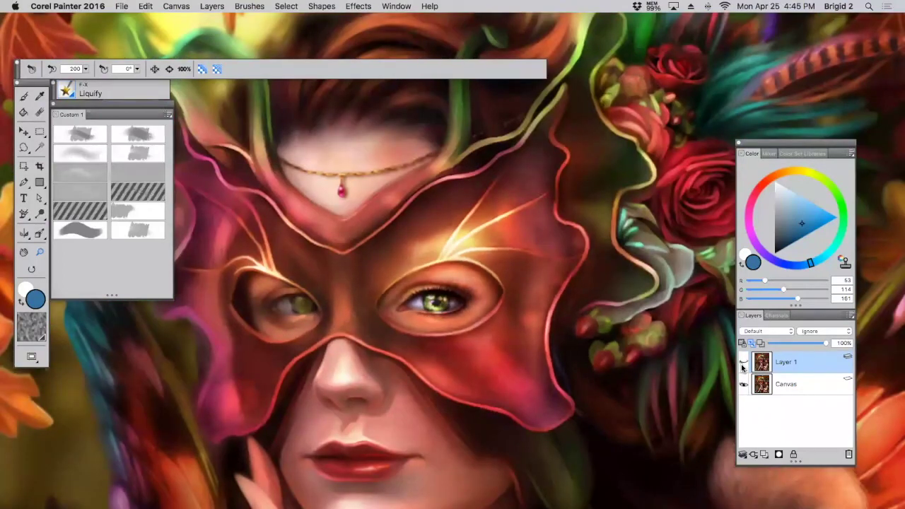
left_click(744, 364)
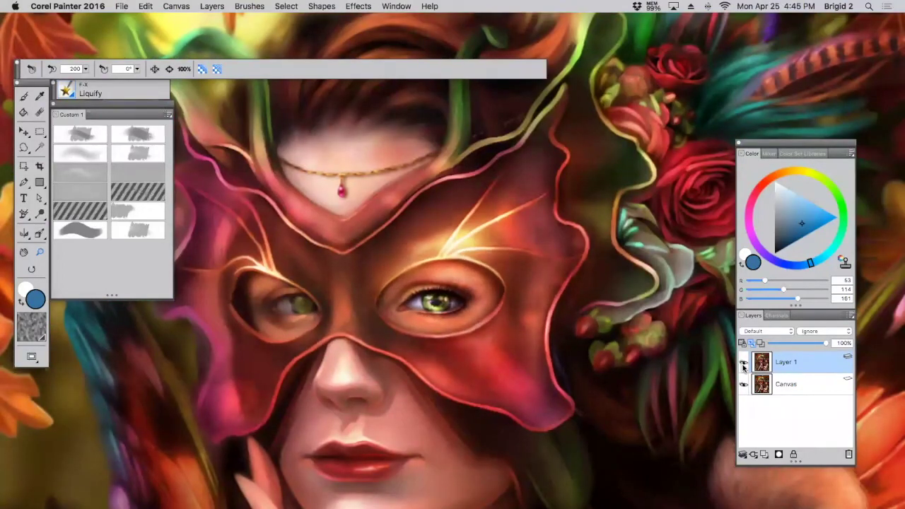
left_click(743, 364)
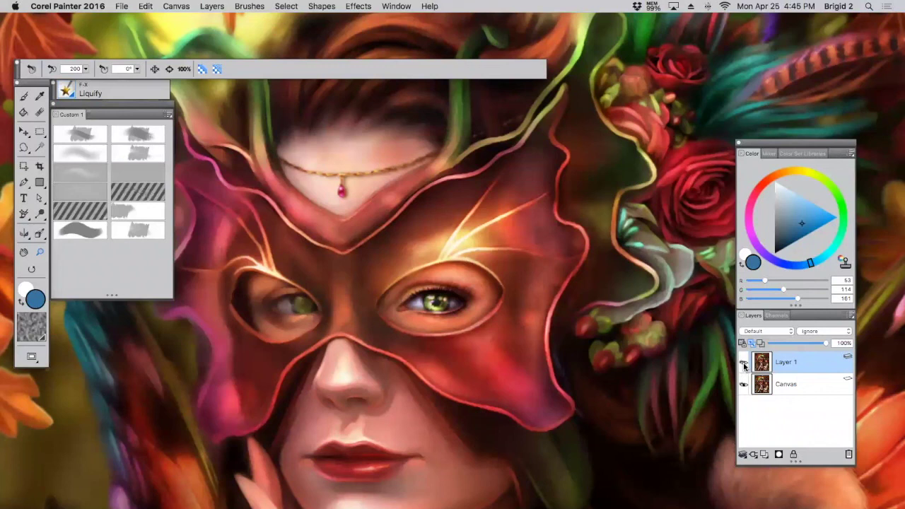
left_click(743, 363)
left_click(744, 364)
left_click(744, 364)
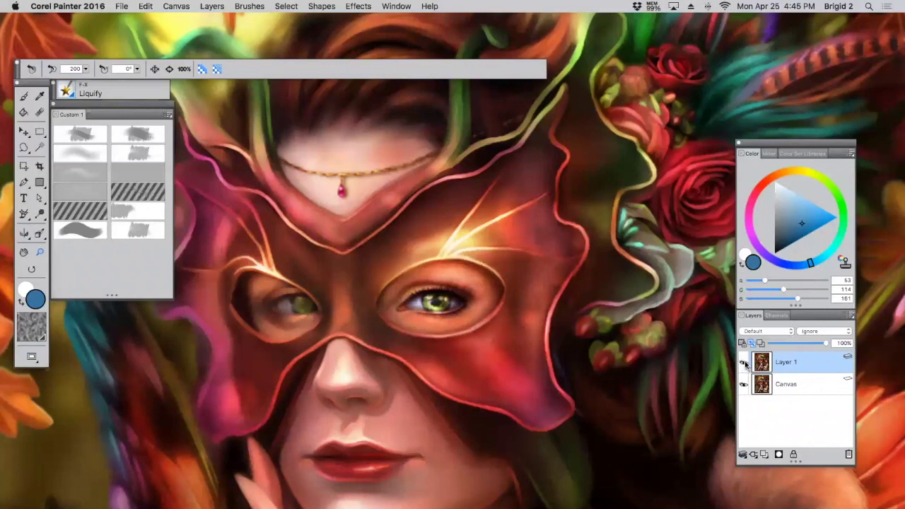
left_click(745, 364)
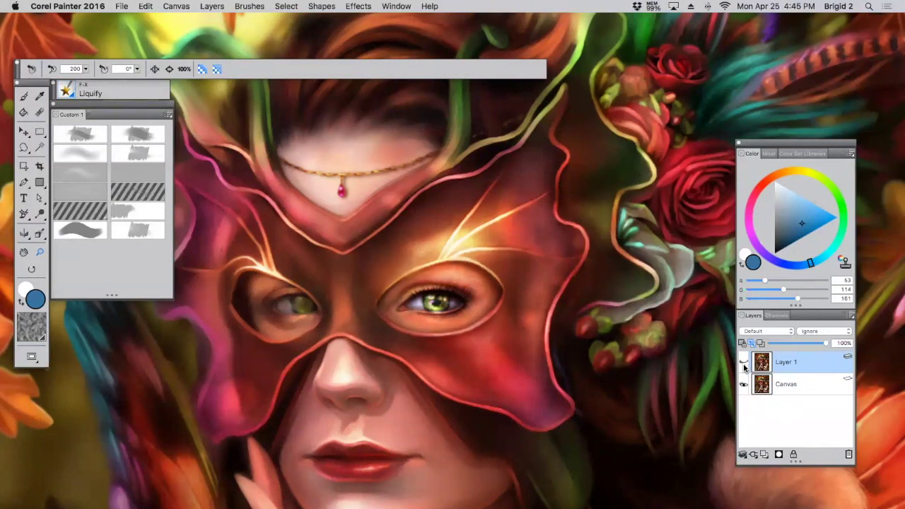